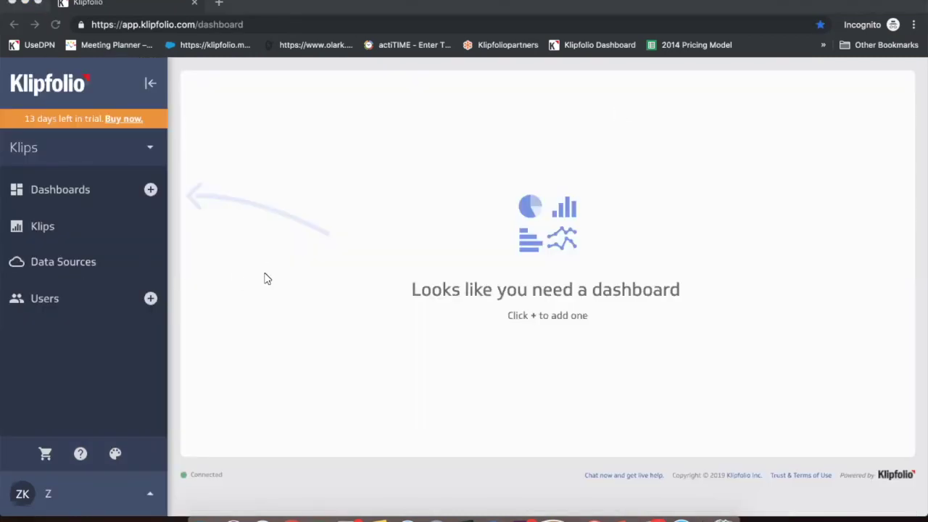
Review the Team pics for scoreboard and Salesforce Klips and activities data sources.
{"action": "left_click", "coordinate": [64, 261]}
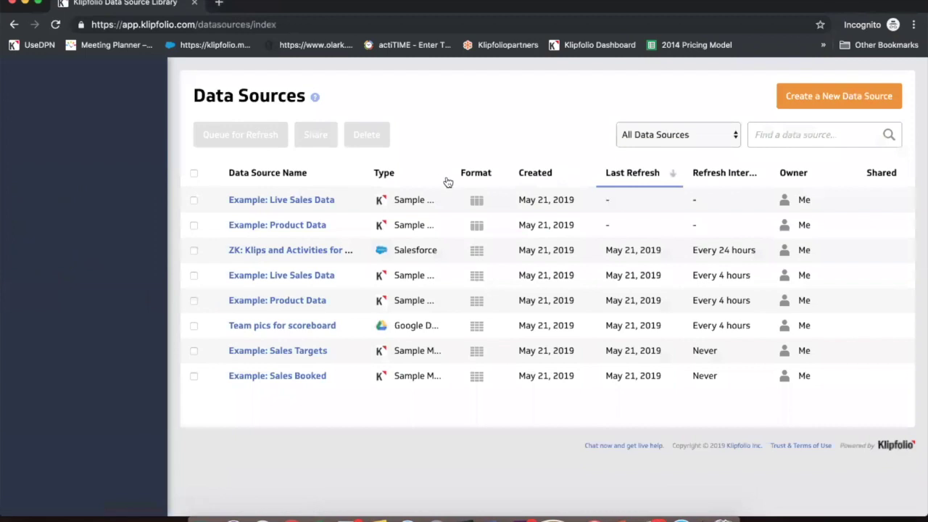
{"action": "left_click", "coordinate": [315, 326]}
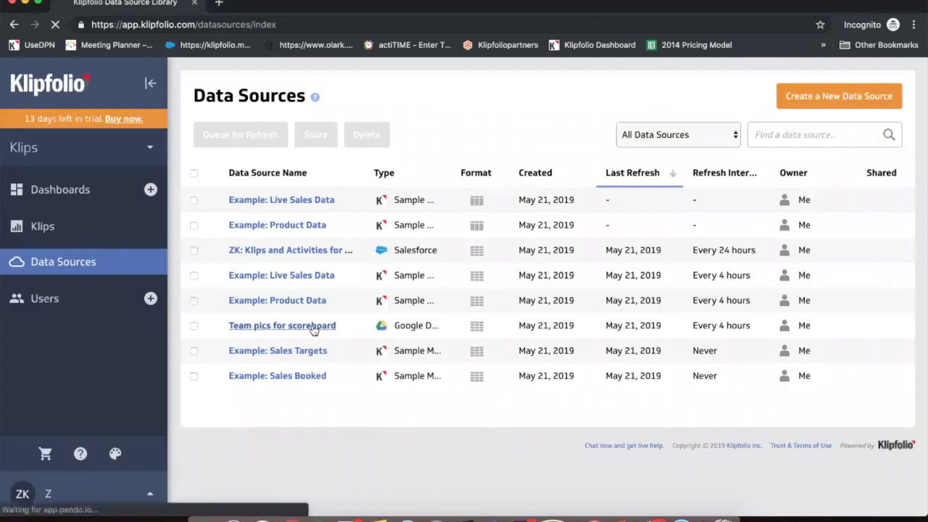
{"action": "scroll", "coordinate": [313, 328], "scroll_direction": "down", "scroll_amount": 2}
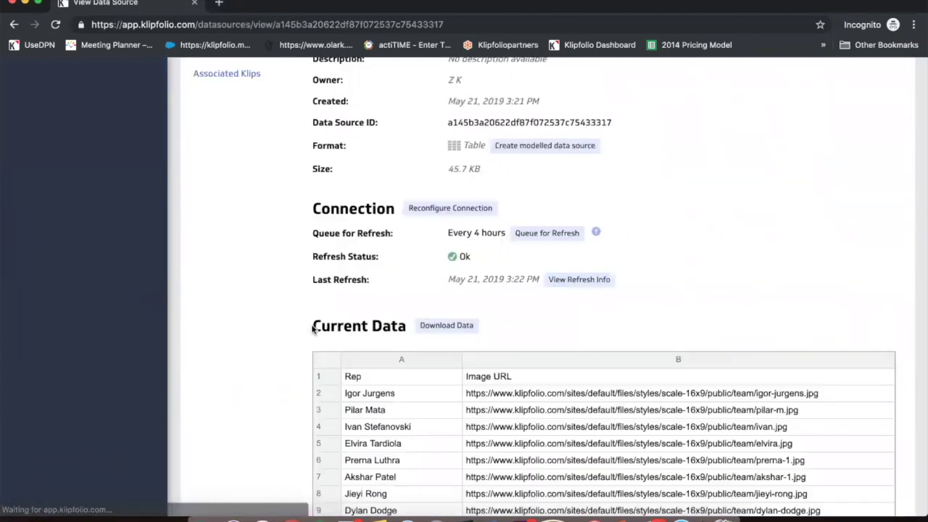
{"action": "scroll", "coordinate": [403, 232], "scroll_direction": "down", "scroll_amount": 3}
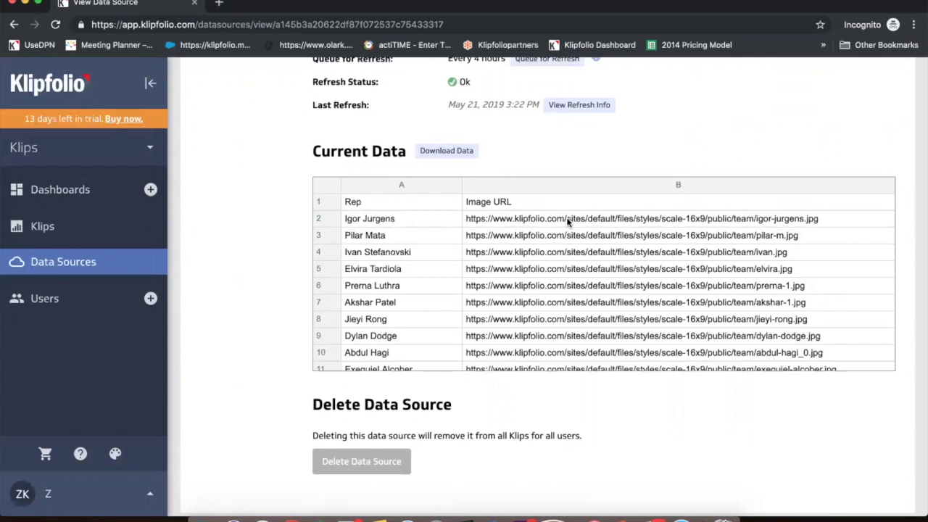
{"action": "left_click", "coordinate": [38, 264]}
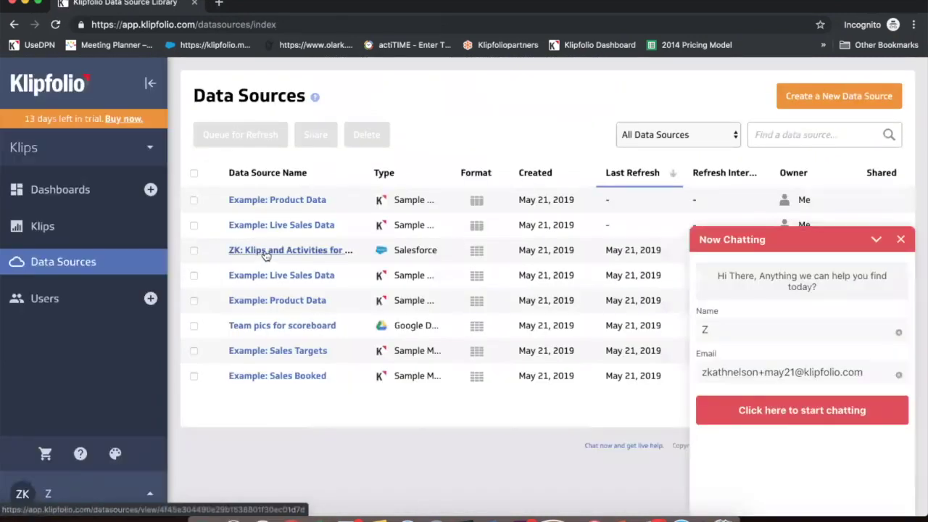
{"action": "left_click", "coordinate": [324, 225]}
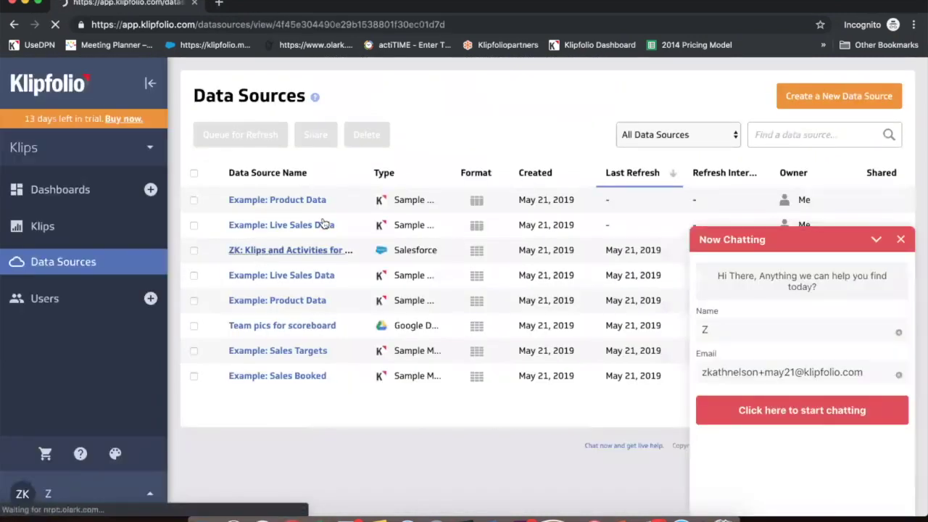
{"action": "scroll", "coordinate": [713, 335], "scroll_direction": "down", "scroll_amount": 1}
{"action": "scroll", "coordinate": [652, 319], "scroll_direction": "down", "scroll_amount": 3}
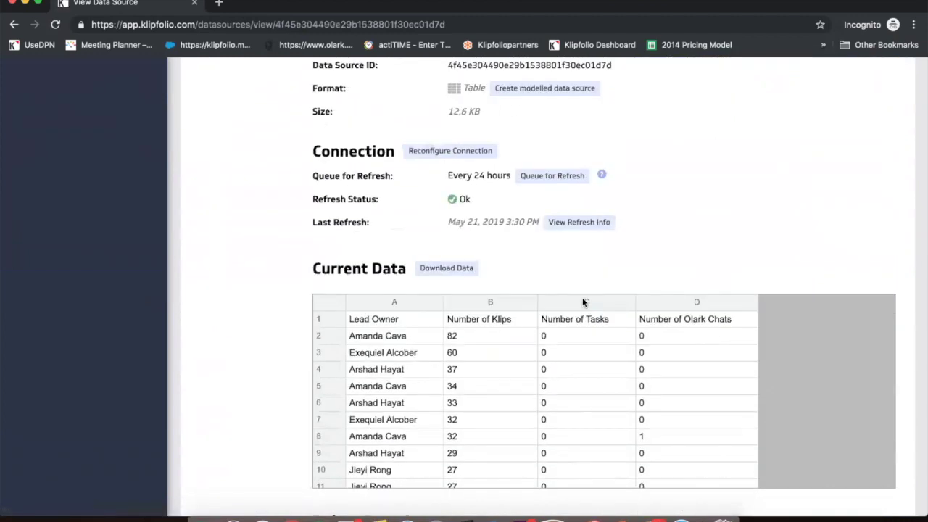
{"action": "scroll", "coordinate": [460, 325], "scroll_direction": "down", "scroll_amount": 1}
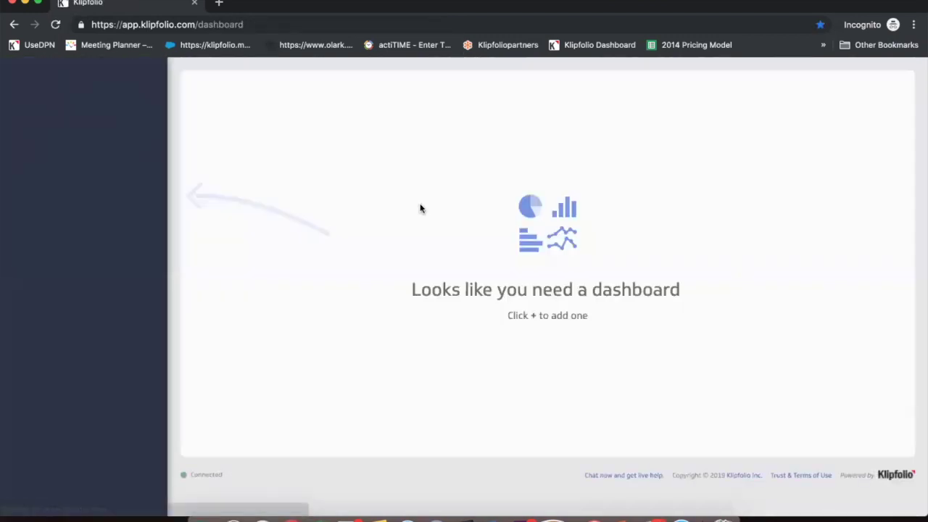
Create a new dashboard and start building a custom Klip.
{"action": "left_click", "coordinate": [150, 189]}
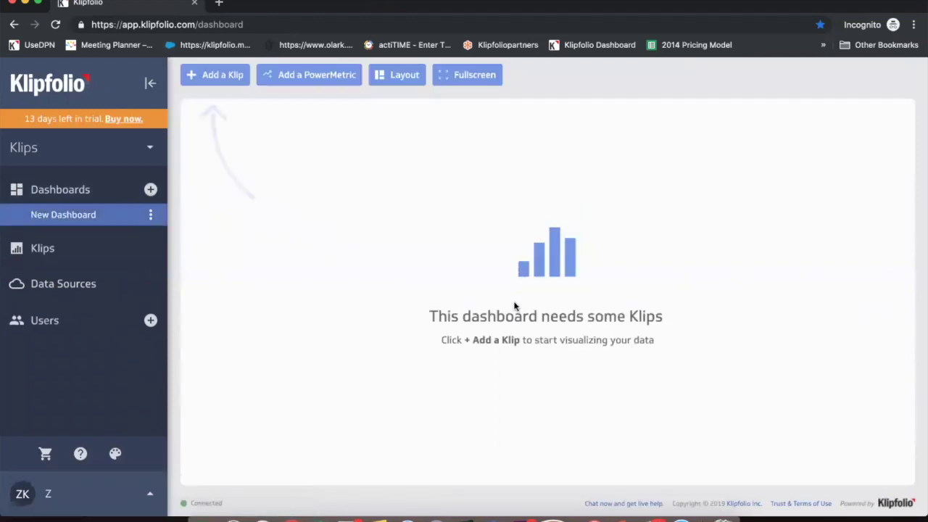
{"action": "left_click", "coordinate": [217, 77]}
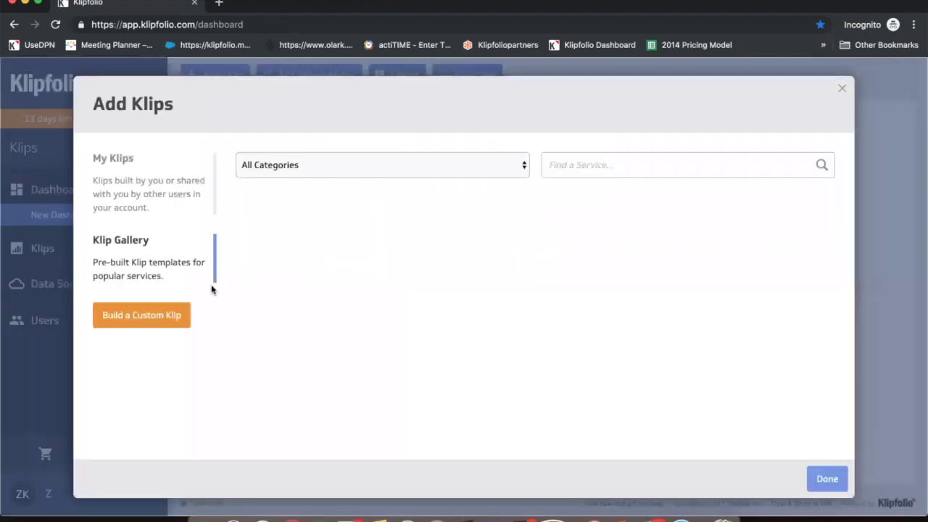
{"action": "left_click", "coordinate": [149, 315]}
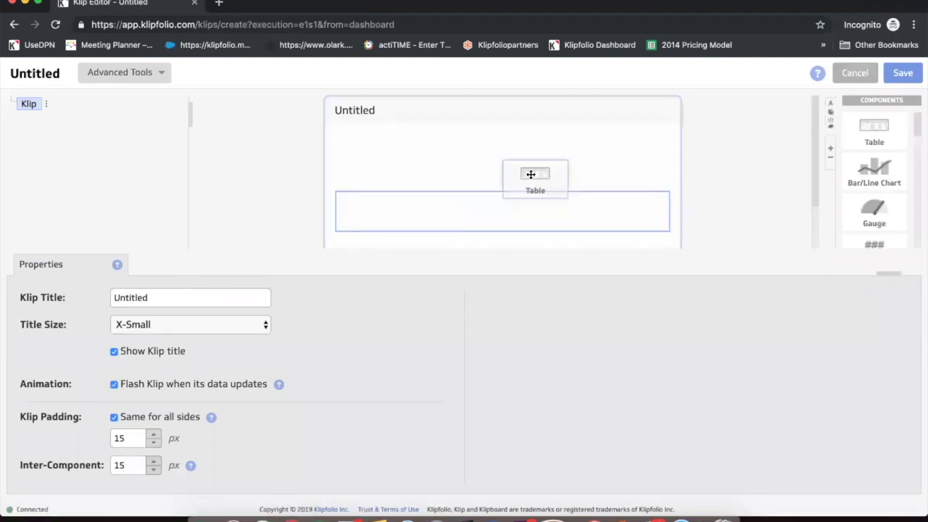
Add a table and attach the Salesforce Klips-and-activities and Team pics for scoreboard sources.
{"action": "left_click_drag", "start_coordinate": [872, 129], "coordinate": [530, 176]}
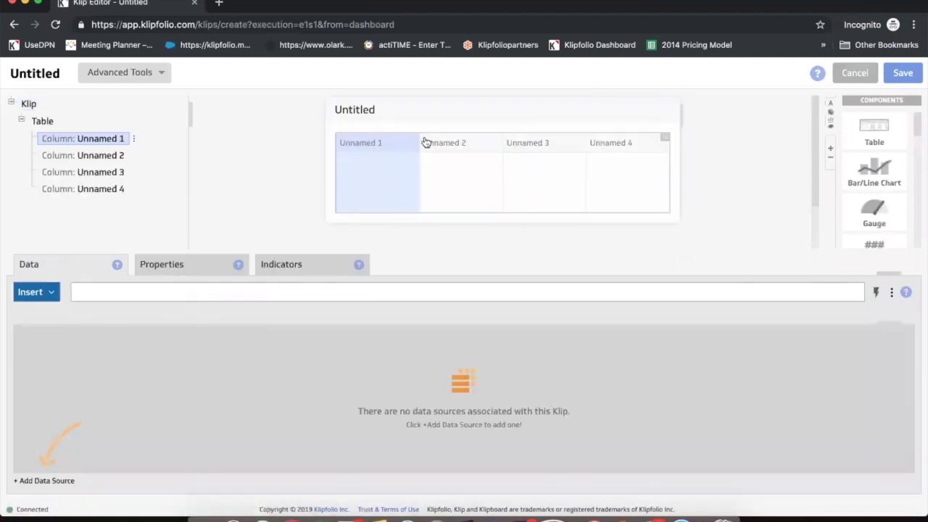
{"action": "left_click", "coordinate": [44, 482]}
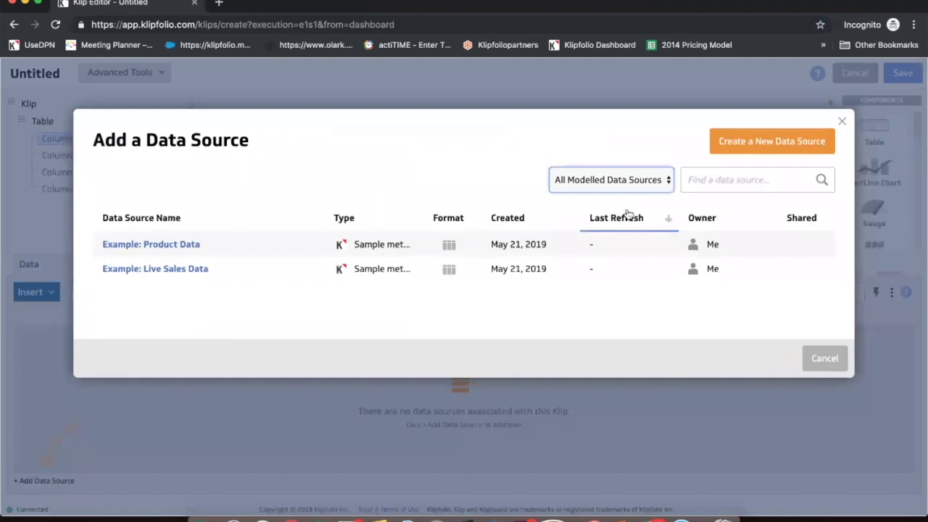
{"action": "left_click", "coordinate": [623, 186]}
{"action": "left_click", "coordinate": [621, 155]}
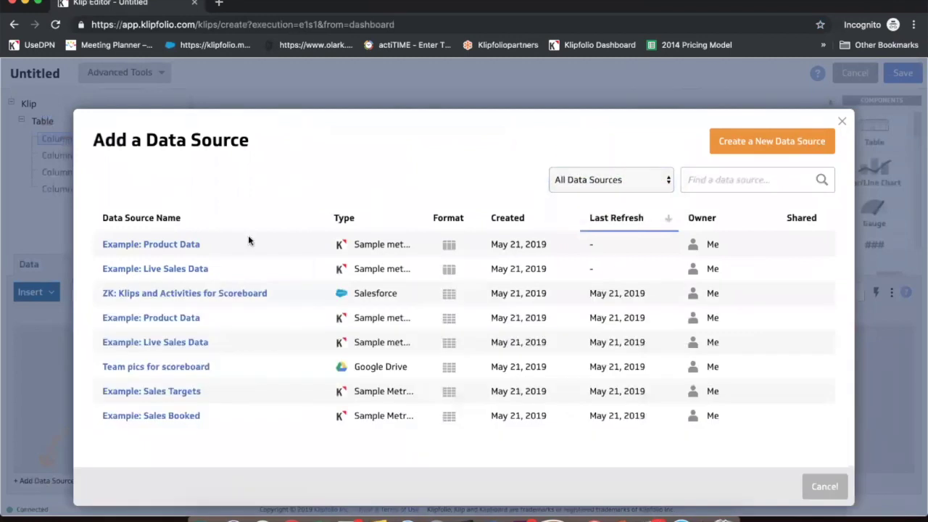
{"action": "left_click", "coordinate": [191, 296]}
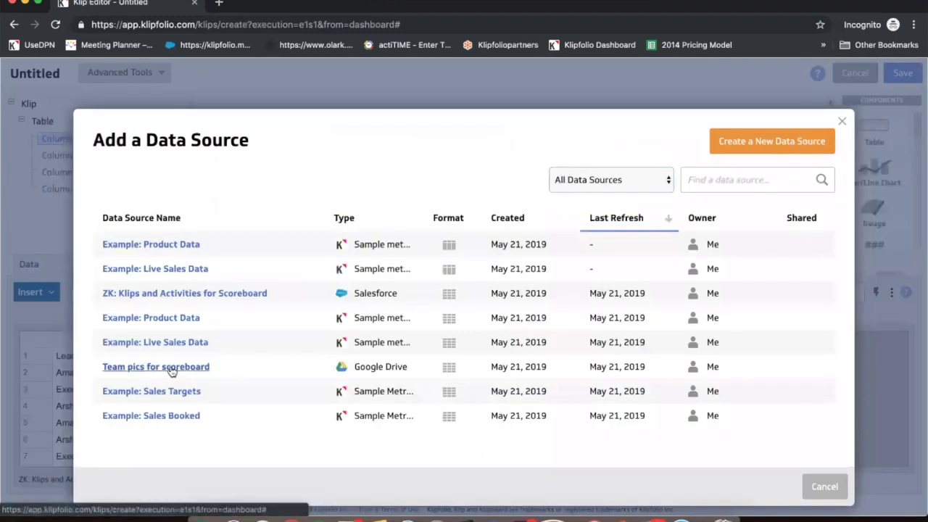
{"action": "left_click", "coordinate": [171, 370]}
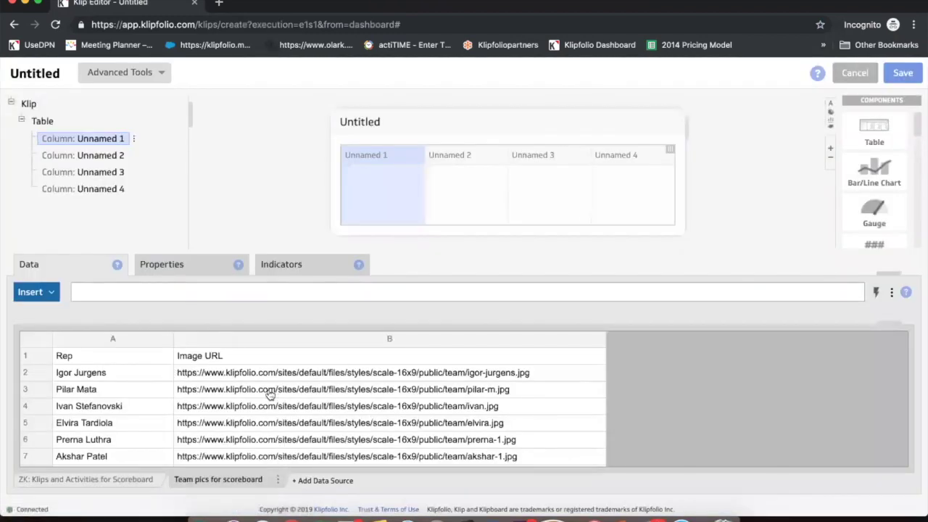
Fill the first two table columns with Lead Owner names and Number of Klips values.
{"action": "left_click", "coordinate": [107, 480]}
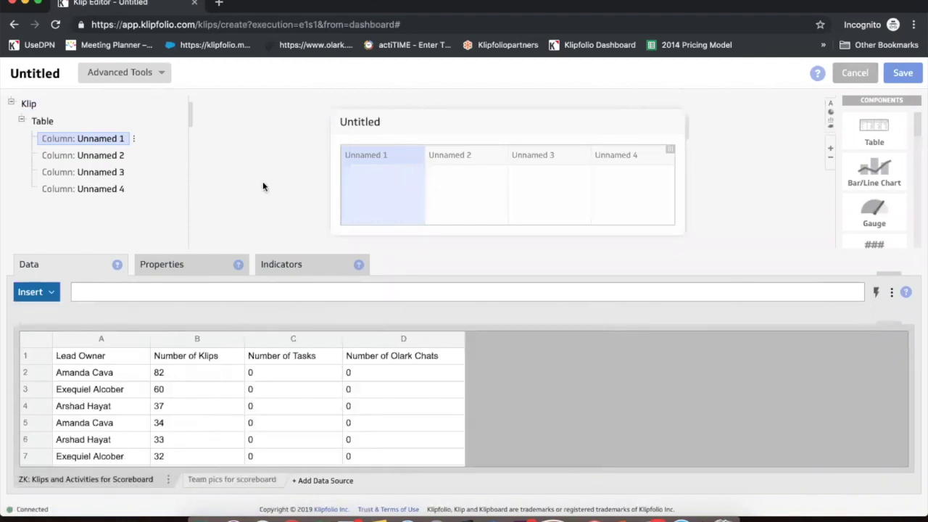
{"action": "left_click", "coordinate": [105, 341]}
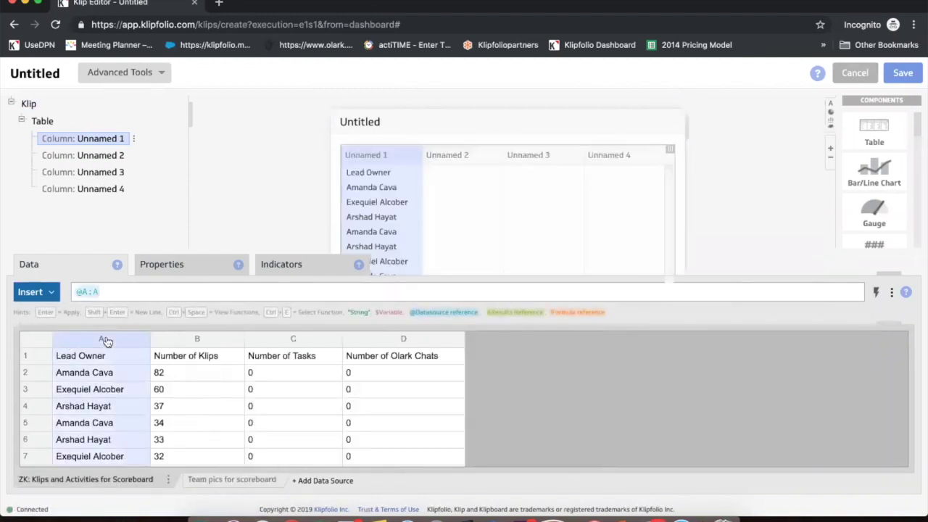
{"action": "left_click", "coordinate": [464, 169]}
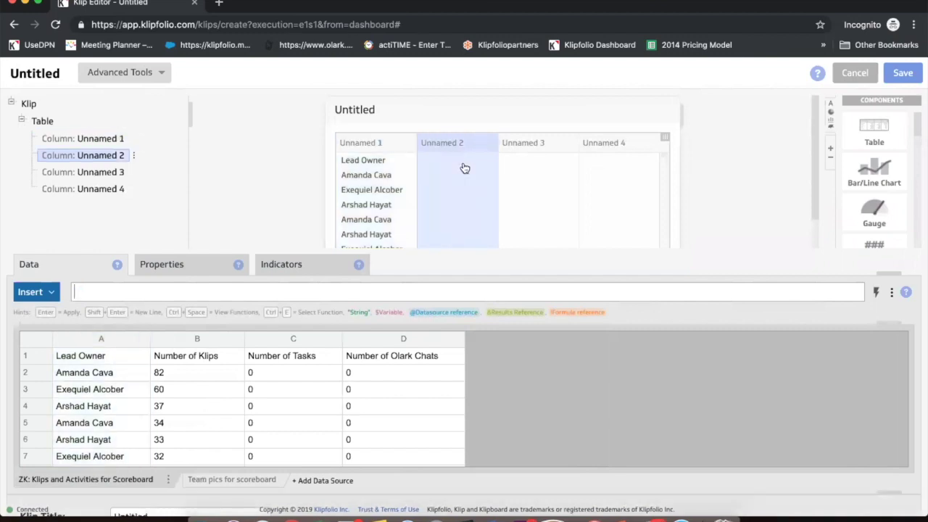
{"action": "left_click", "coordinate": [210, 339]}
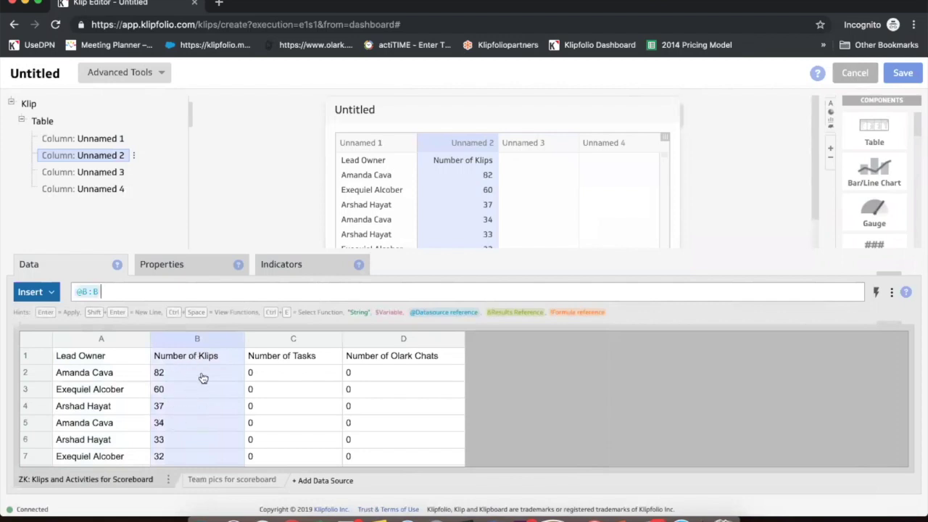
Set the third column's formula to reference Column: Unnamed 2.
{"action": "left_click", "coordinate": [541, 174]}
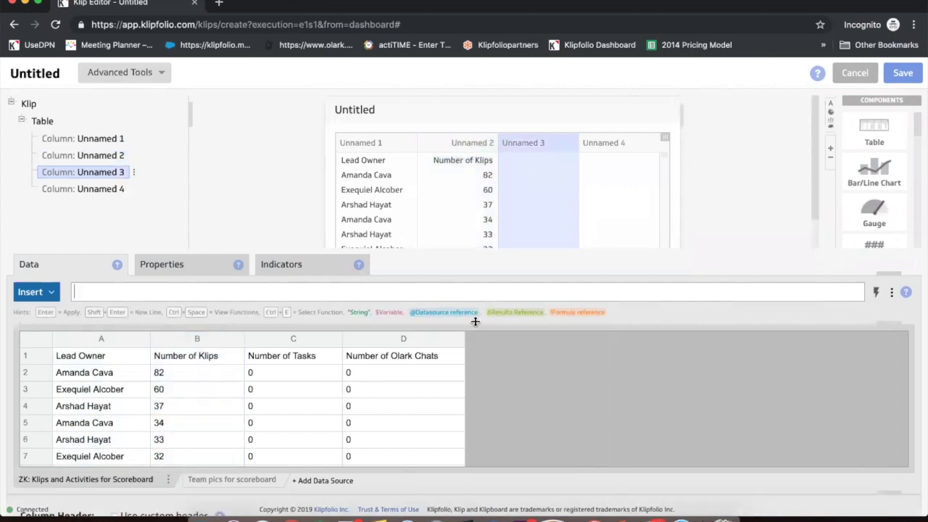
{"action": "left_click", "coordinate": [378, 291]}
{"action": "type", "text": "&"}
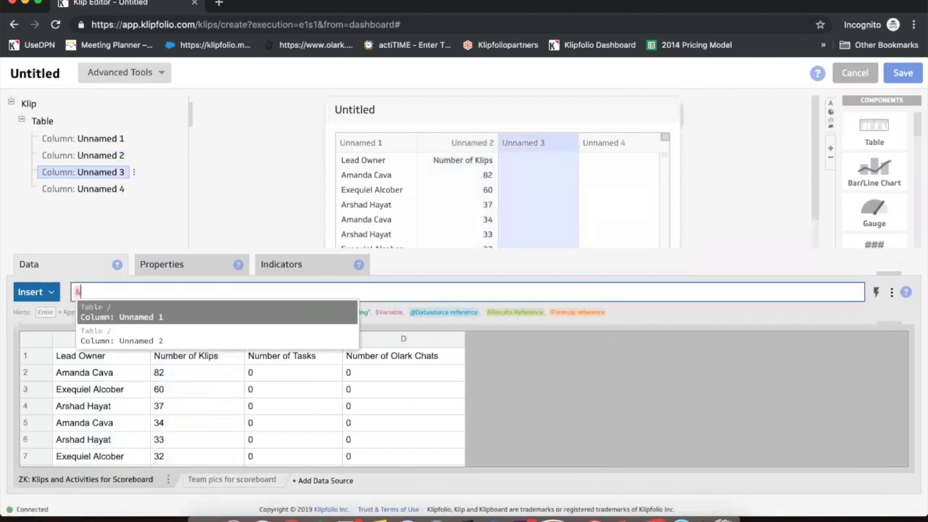
{"action": "key", "text": "Down"}
{"action": "key", "text": "Return"}
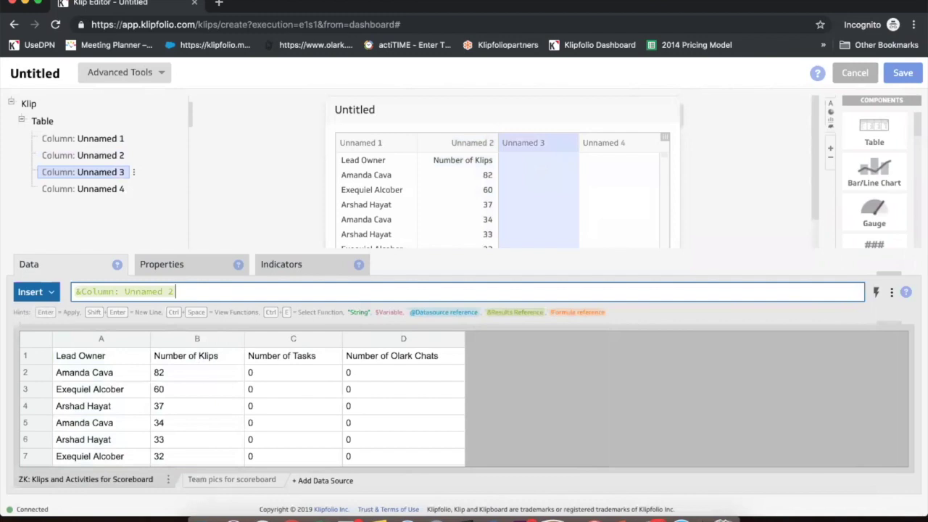
{"action": "key", "text": "Return"}
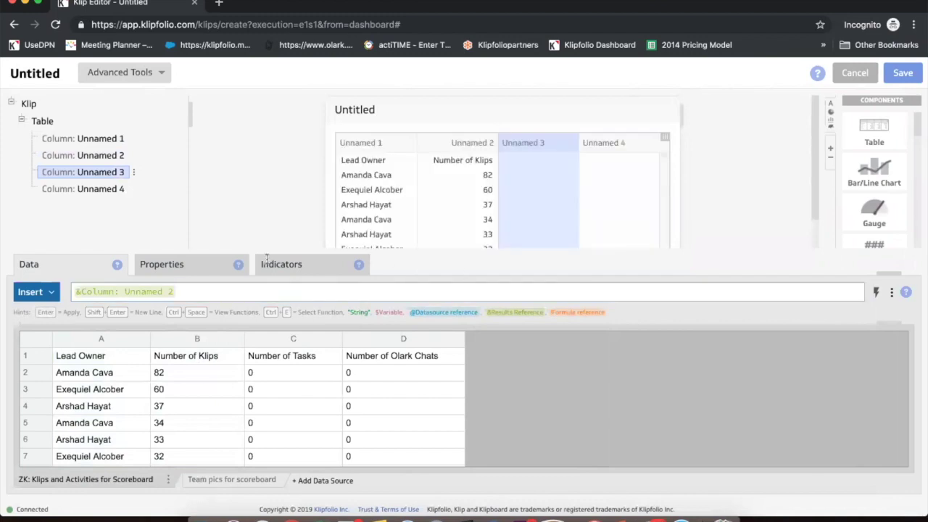
Turn off automatic formatting on the third column and format it as Mini Chart: Horizontal.
{"action": "left_click", "coordinate": [174, 264]}
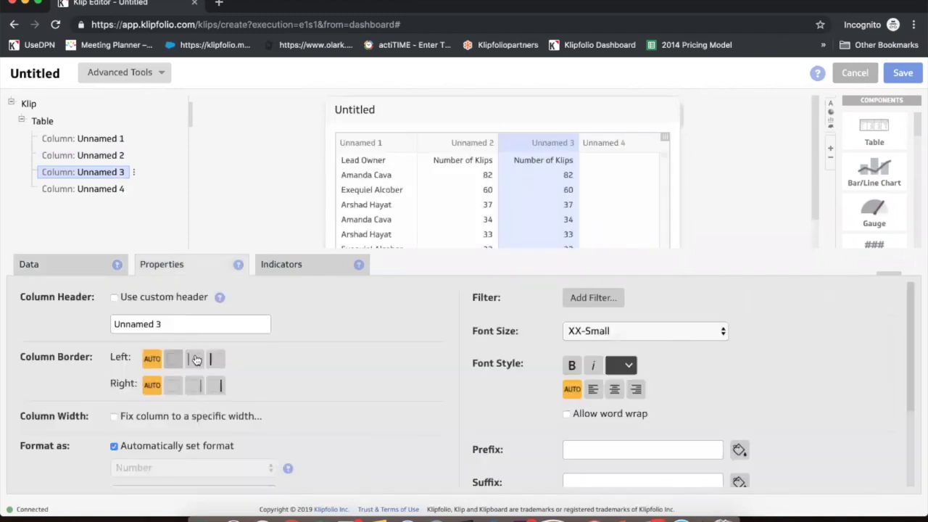
{"action": "scroll", "coordinate": [253, 414], "scroll_direction": "down", "scroll_amount": 1}
{"action": "scroll", "coordinate": [253, 414], "scroll_direction": "down", "scroll_amount": 3}
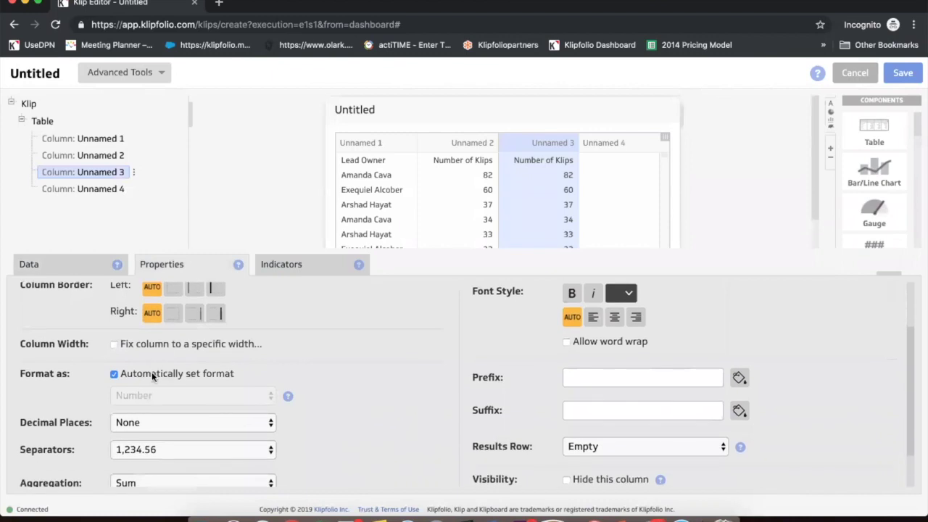
{"action": "left_click", "coordinate": [152, 372]}
{"action": "left_click", "coordinate": [158, 395]}
{"action": "scroll", "coordinate": [182, 453], "scroll_direction": "down", "scroll_amount": 2}
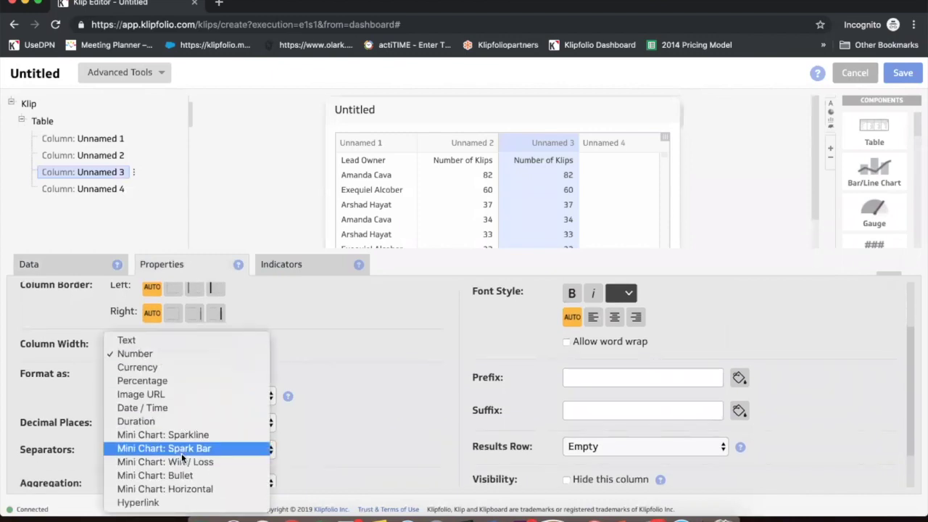
{"action": "left_click", "coordinate": [172, 490]}
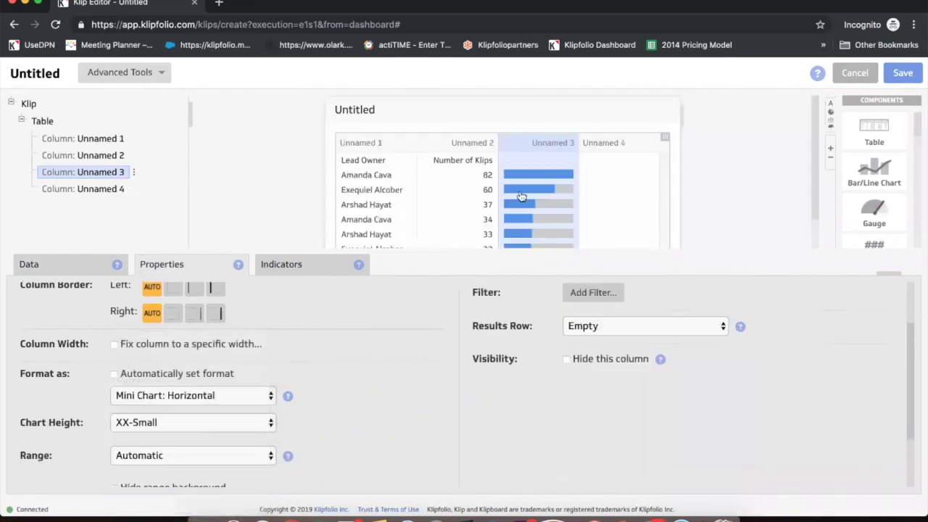
Filter the first column's members so the Lead Owner row is excluded.
{"action": "right_click", "coordinate": [371, 190]}
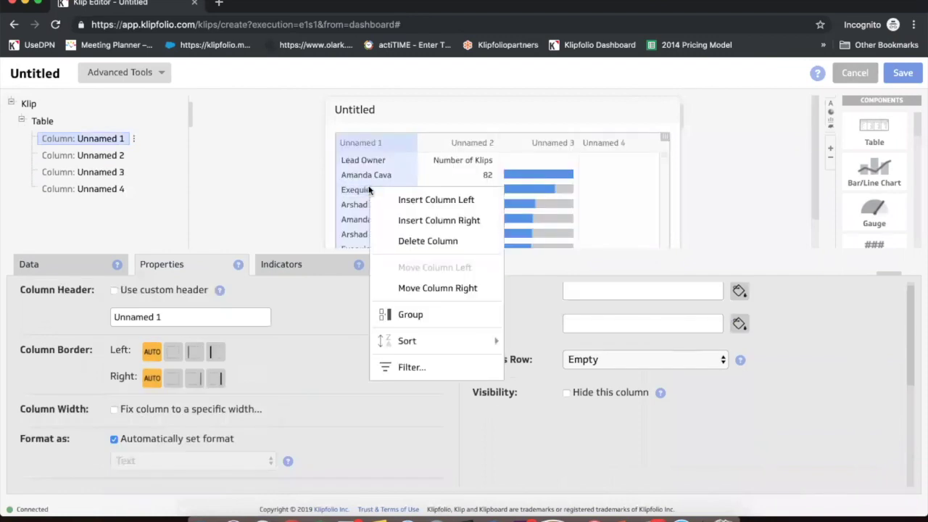
{"action": "left_click", "coordinate": [428, 368]}
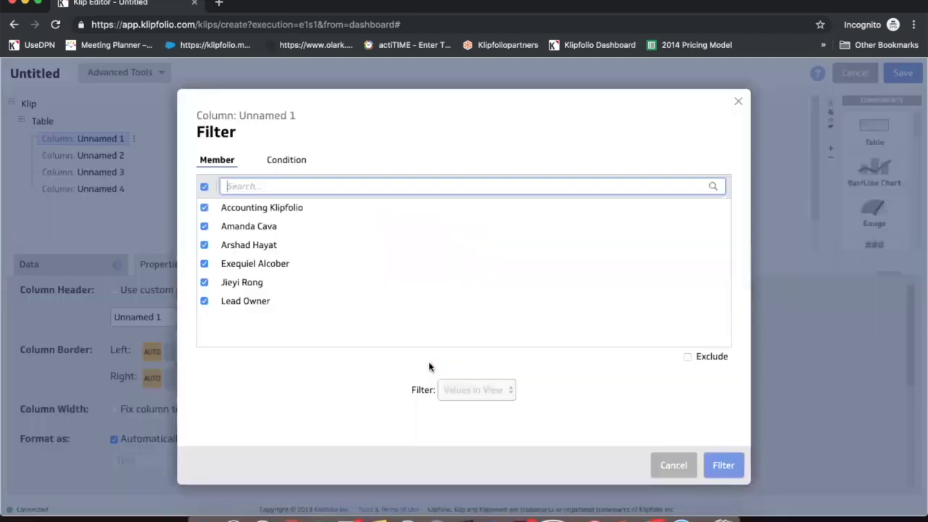
{"action": "left_click", "coordinate": [204, 187]}
{"action": "left_click", "coordinate": [210, 208]}
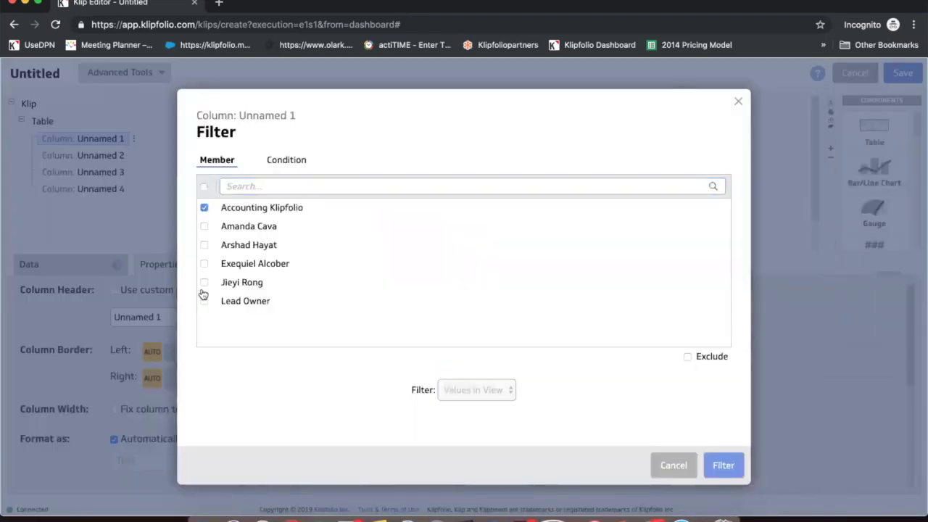
{"action": "left_click", "coordinate": [723, 465]}
Start replacing the first column's header text.
{"action": "triple_click", "coordinate": [137, 317]}
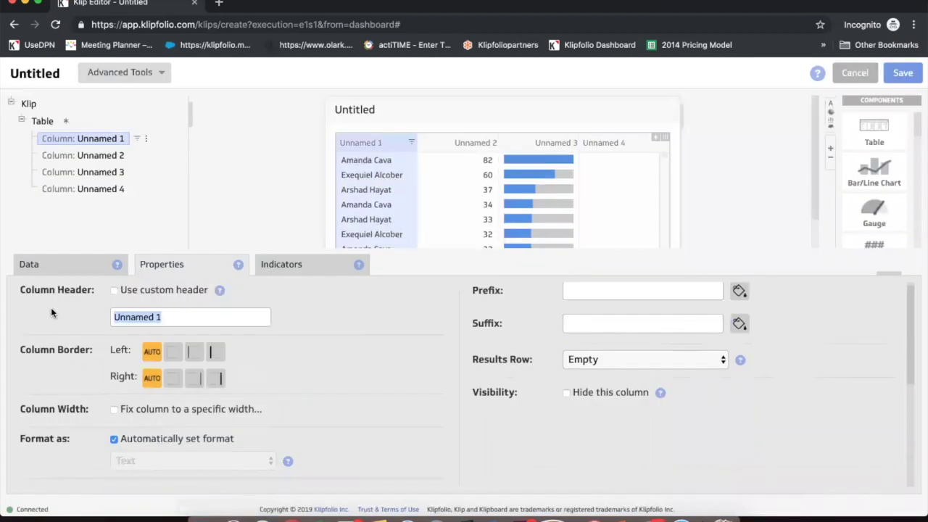
{"action": "type", "text": "Sales"}
{"action": "key", "text": "ctrl+a"}
Name the columns Account Owner and MRR$, and delete the empty fourth column.
{"action": "type", "text": "Account Owner"}
{"action": "left_click", "coordinate": [431, 203]}
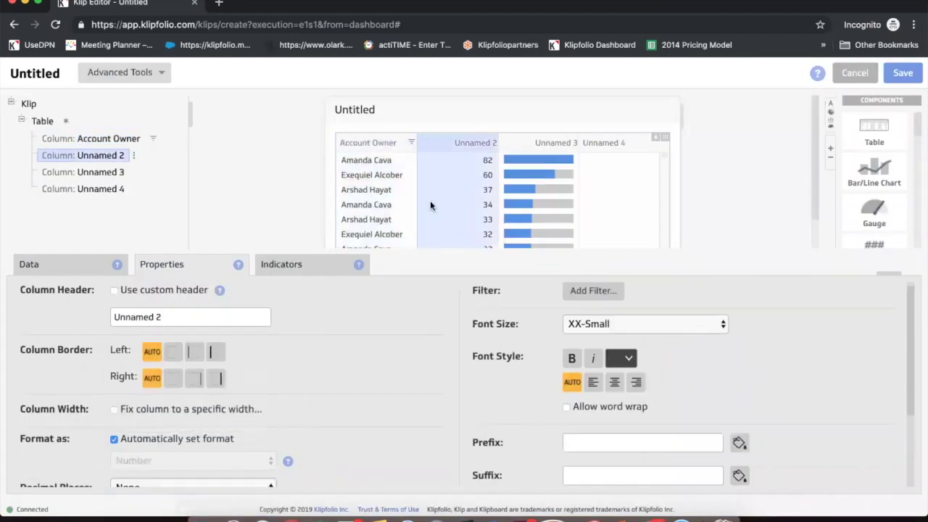
{"action": "type", "text": "MRR$"}
{"action": "left_click", "coordinate": [534, 197]}
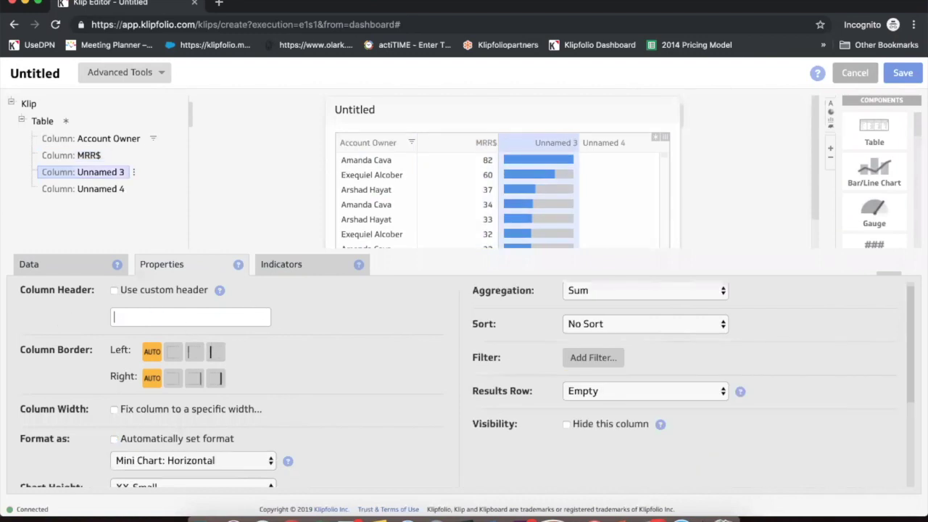
{"action": "left_click", "coordinate": [631, 198]}
{"action": "right_click", "coordinate": [631, 198]}
{"action": "left_click", "coordinate": [664, 248]}
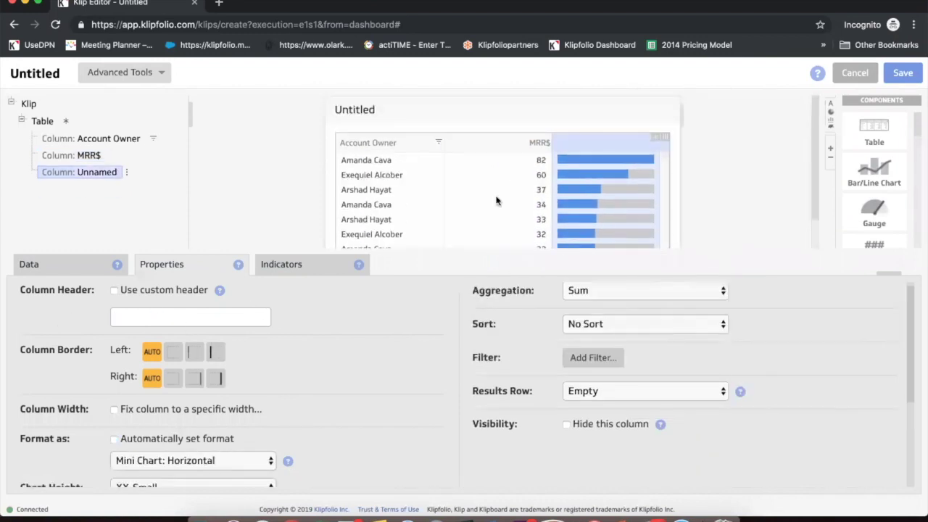
Sort MRR$ descending and group the rows by Account Owner.
{"action": "right_click", "coordinate": [497, 200]}
{"action": "left_click", "coordinate": [674, 391]}
{"action": "left_click", "coordinate": [385, 187]}
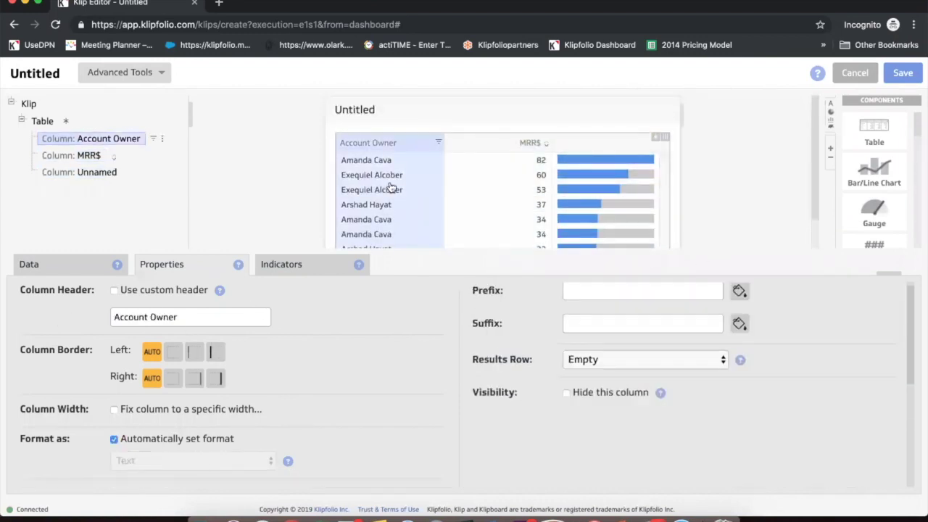
{"action": "right_click", "coordinate": [390, 185]}
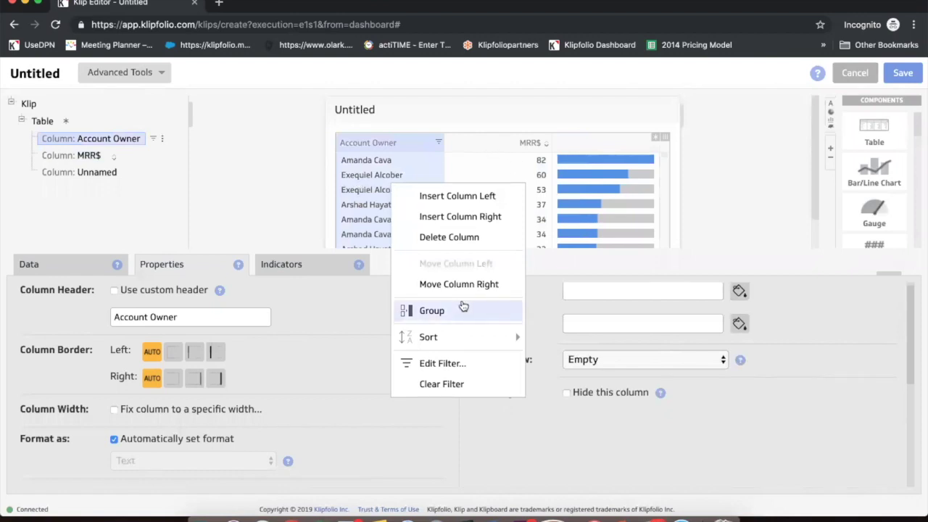
{"action": "left_click", "coordinate": [448, 319]}
Add an image above the table and begin its formula as LOOKUP(&Account Owner.
{"action": "scroll", "coordinate": [875, 182], "scroll_direction": "down", "scroll_amount": 3}
{"action": "left_click_drag", "start_coordinate": [874, 190], "coordinate": [455, 185]}
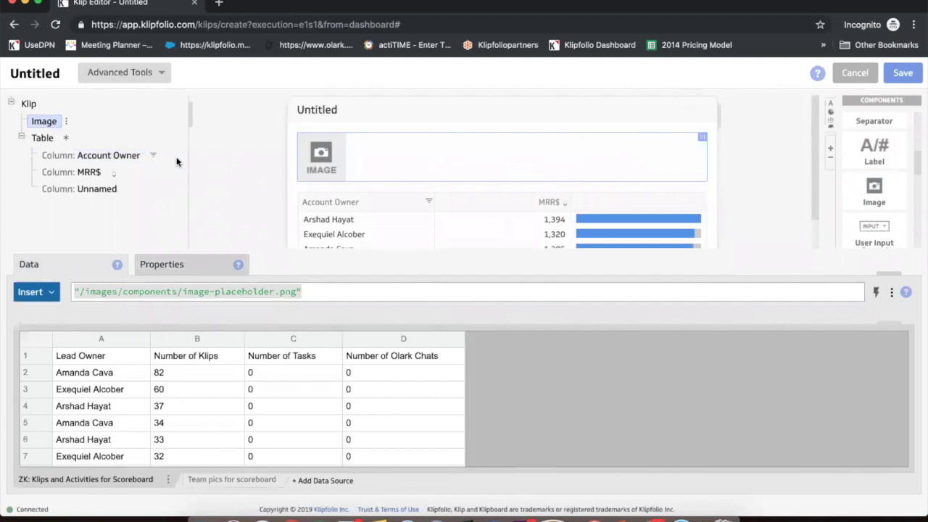
{"action": "triple_click", "coordinate": [312, 293]}
{"action": "key", "text": "BackSpace"}
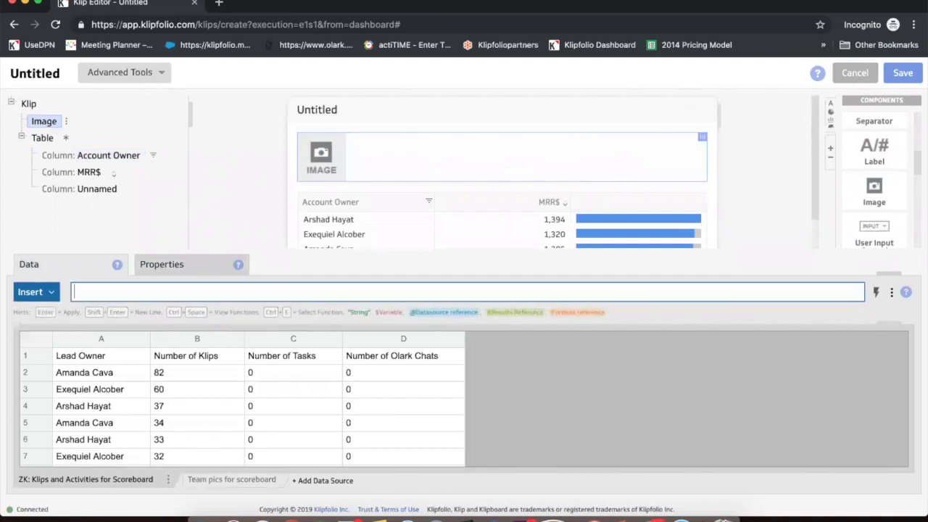
{"action": "type", "text": "look"}
{"action": "key", "text": "Return"}
{"action": "type", "text": "&"}
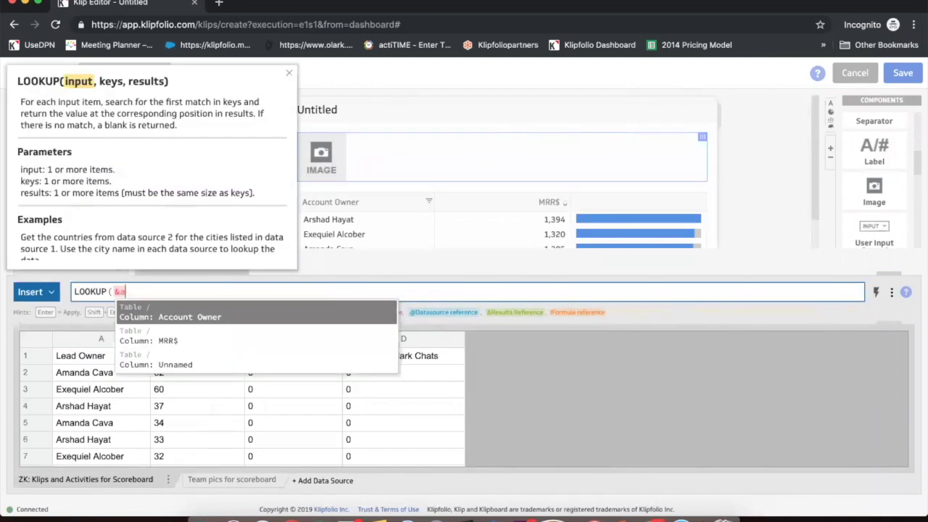
{"action": "type", "text": "acc"}
{"action": "key", "text": "Return"}
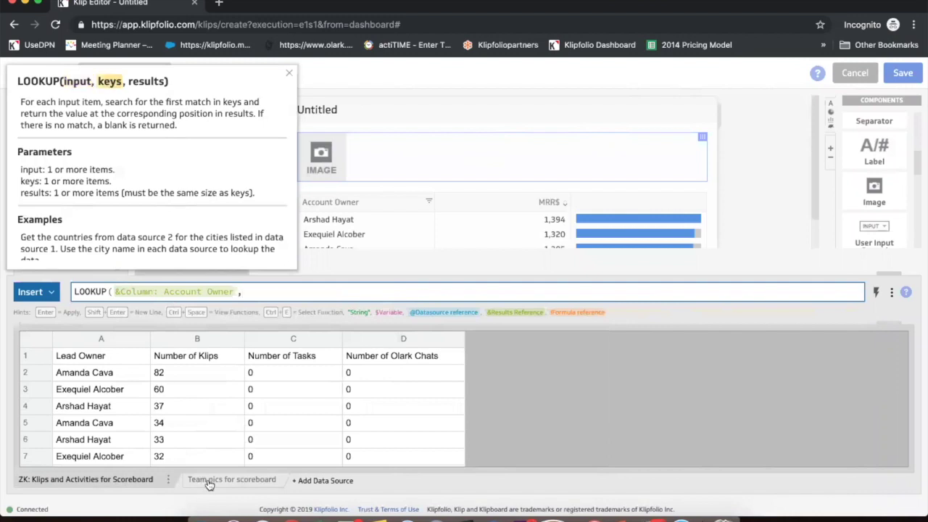
Complete the lookup with Team pics Sheet1 columns A:A (rep names) and B:B (image URLs).
{"action": "left_click", "coordinate": [208, 481]}
{"action": "left_click", "coordinate": [129, 345]}
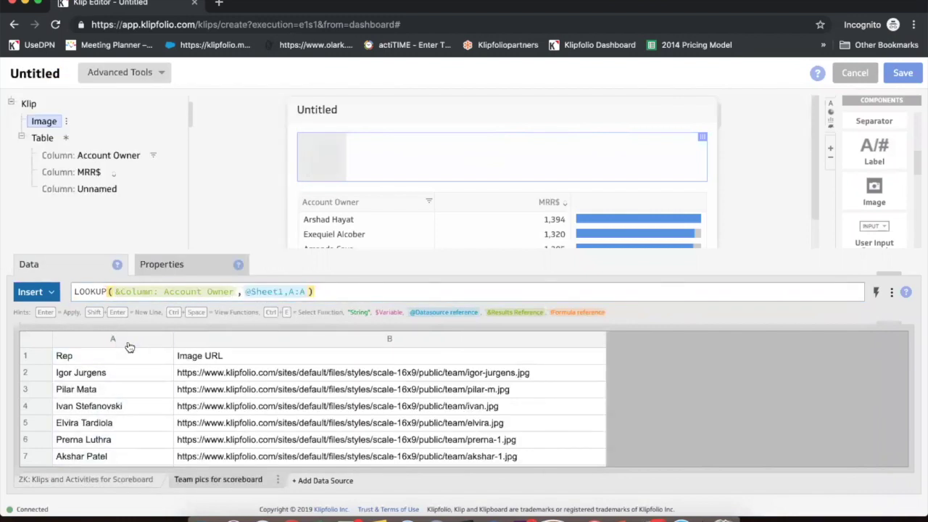
{"action": "type", "text": ","}
{"action": "left_click", "coordinate": [317, 339]}
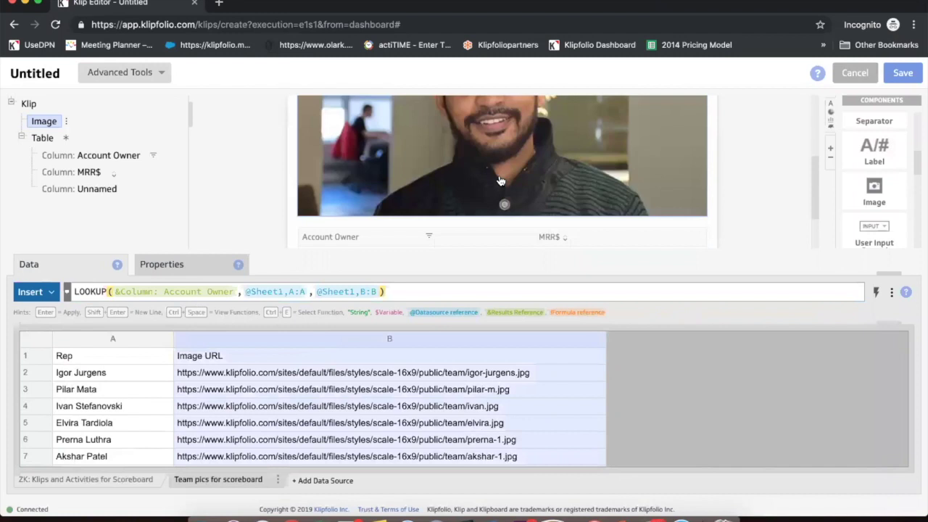
{"action": "left_click", "coordinate": [329, 237]}
{"action": "left_click", "coordinate": [174, 264]}
Set the rep names to a Small font and make the mini bar charts taller.
{"action": "scroll", "coordinate": [175, 419], "scroll_direction": "down", "scroll_amount": 5}
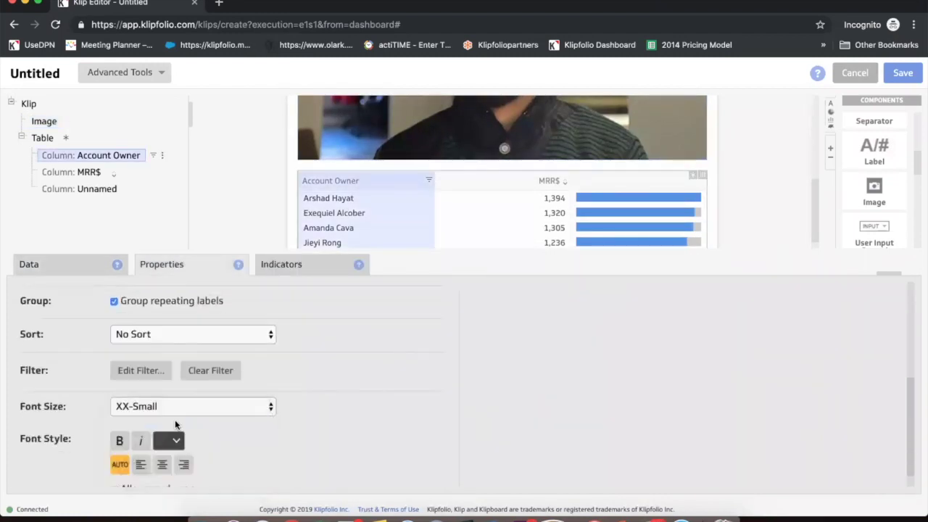
{"action": "left_click", "coordinate": [193, 406]}
{"action": "left_click", "coordinate": [89, 171]}
{"action": "left_click", "coordinate": [96, 188]}
{"action": "left_click", "coordinate": [195, 336]}
{"action": "left_click", "coordinate": [218, 363]}
{"action": "left_click", "coordinate": [109, 156]}
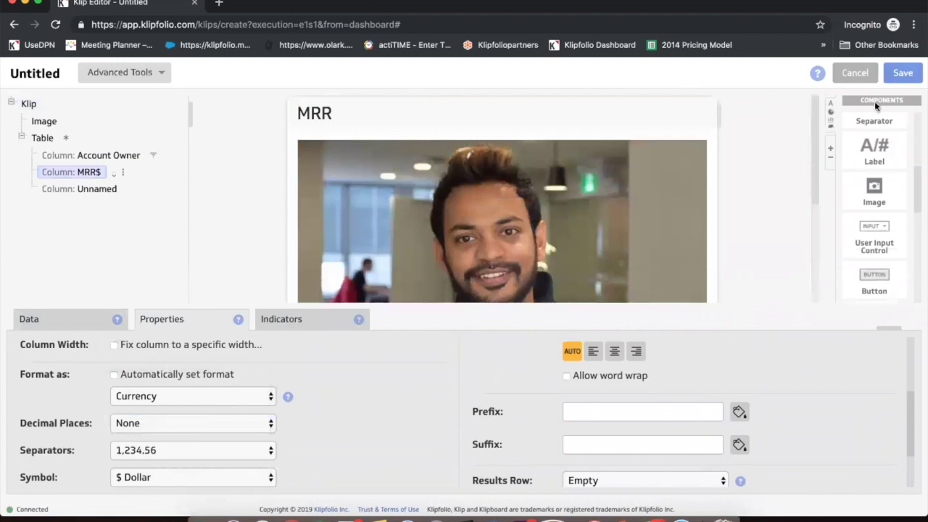
Save the Klip as MRR for Leaderboard on the dashboard.
{"action": "left_click", "coordinate": [903, 73]}
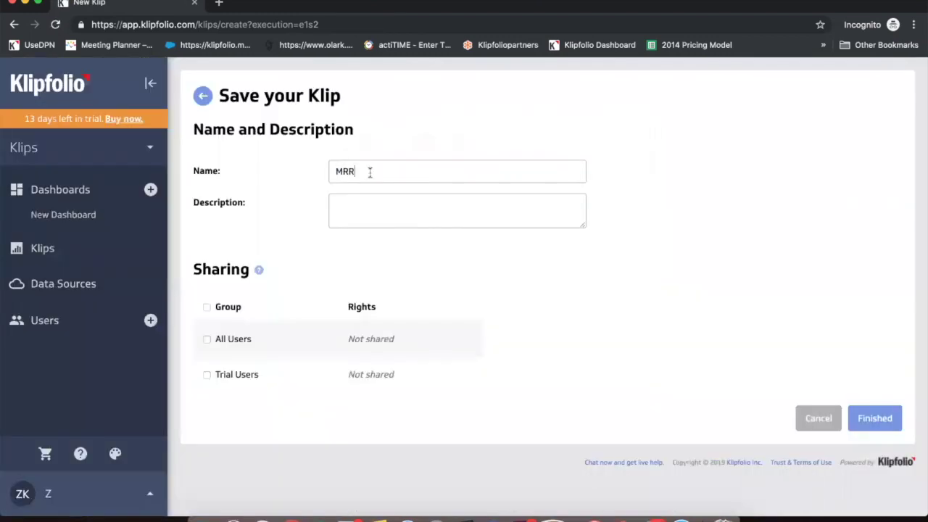
{"action": "type", "text": "for Leaderboard"}
{"action": "left_click", "coordinate": [875, 419]}
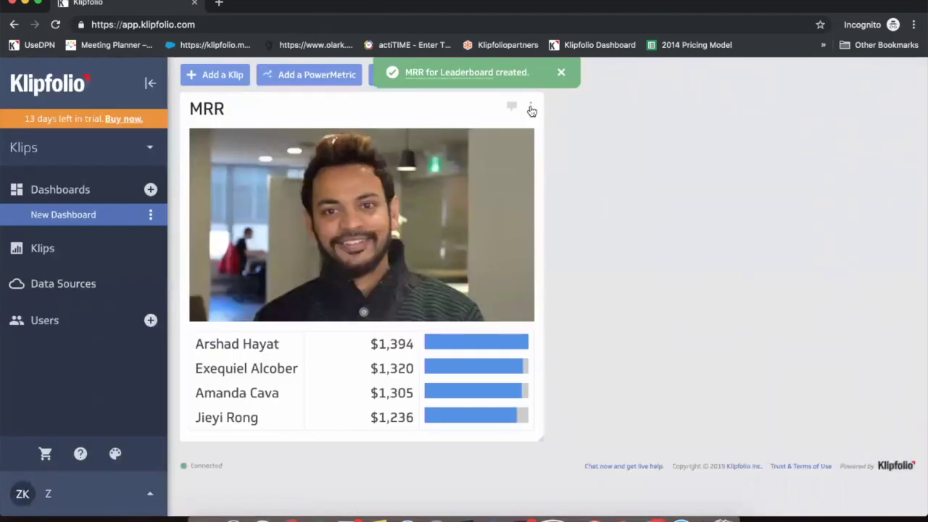
{"action": "left_click", "coordinate": [531, 109]}
Edit the MRR Klip and save a copy named Tasks for Leaderboard.
{"action": "left_click", "coordinate": [495, 139]}
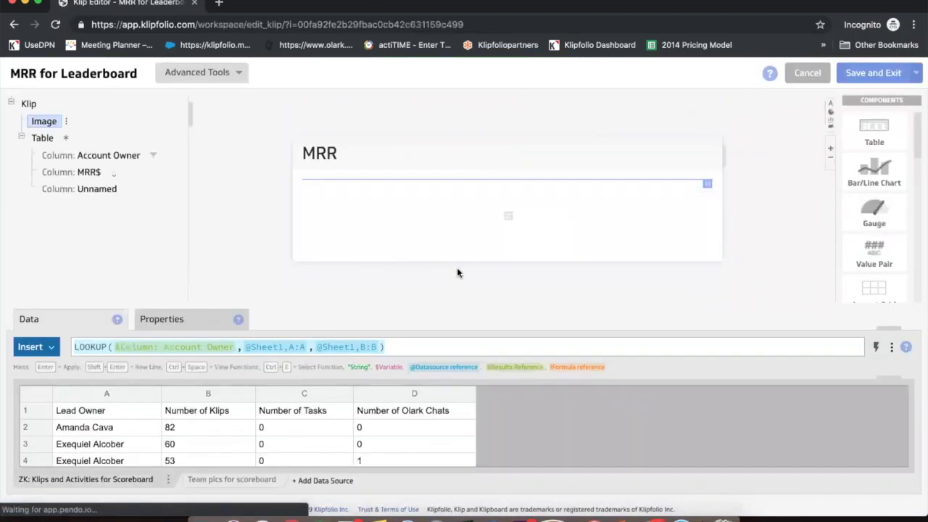
{"action": "left_click", "coordinate": [916, 74]}
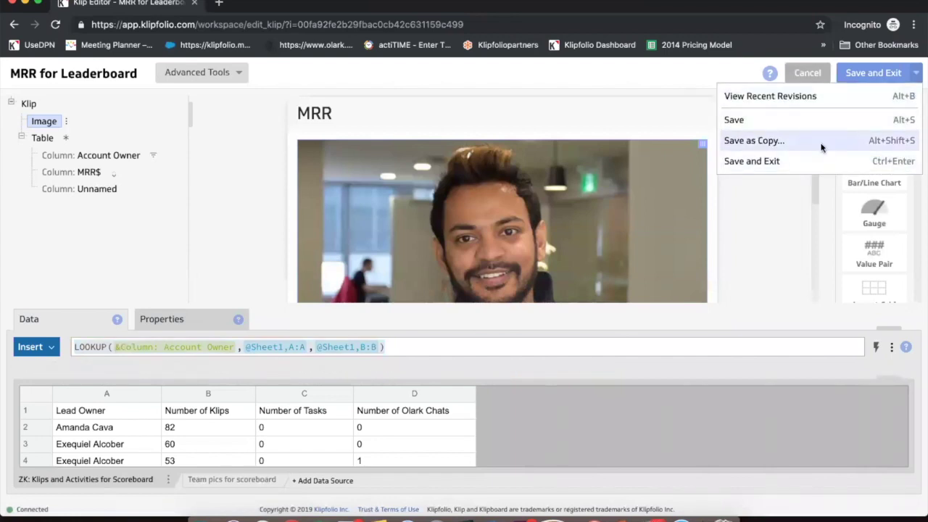
{"action": "left_click", "coordinate": [821, 141]}
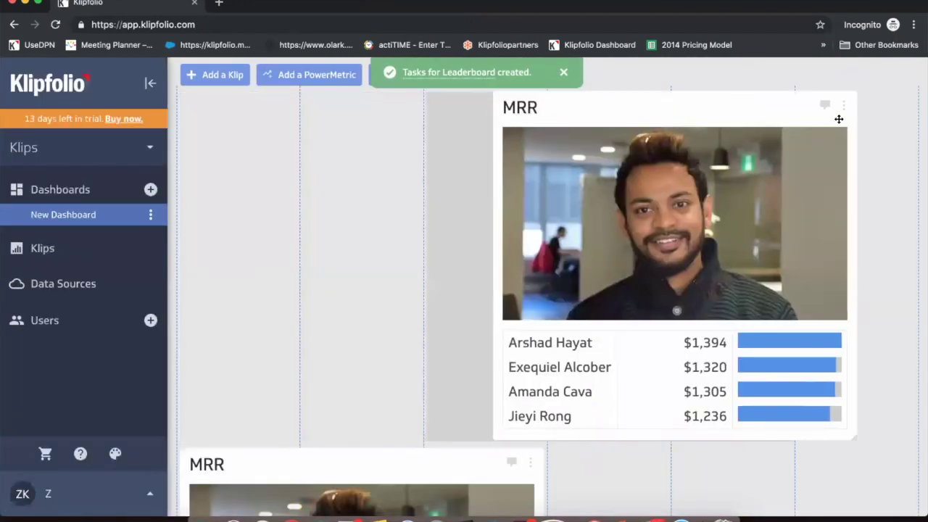
In the Tasks for Leaderboard copy, base values on Number of Tasks and retitle it Tasks.
{"action": "left_click", "coordinate": [901, 107]}
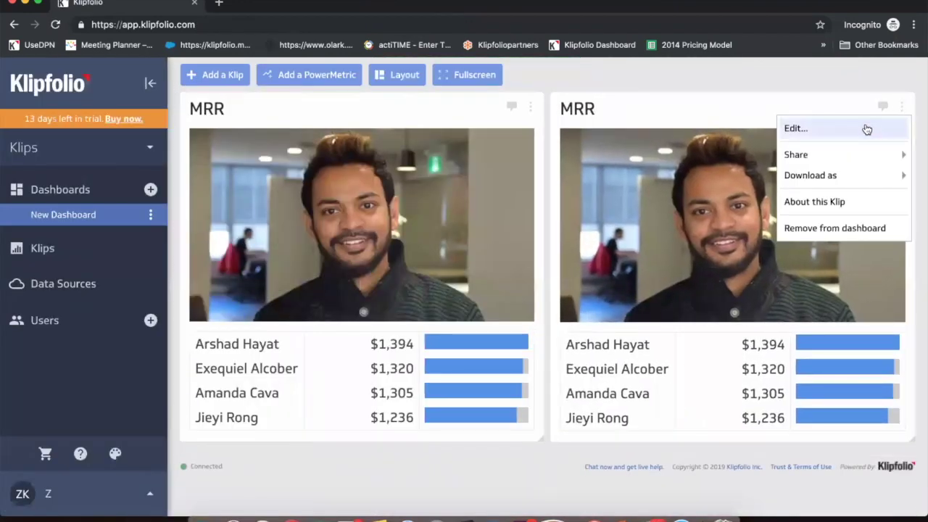
{"action": "left_click", "coordinate": [867, 128]}
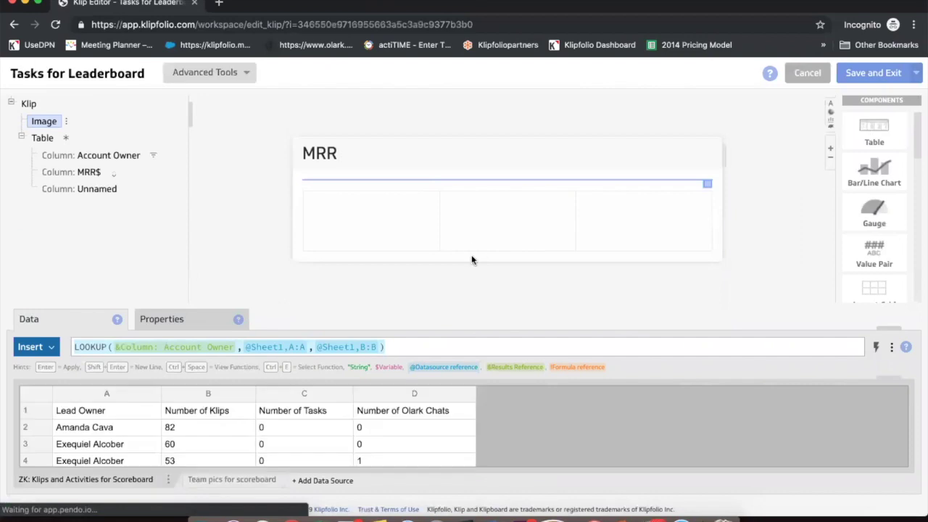
{"action": "left_click", "coordinate": [82, 174]}
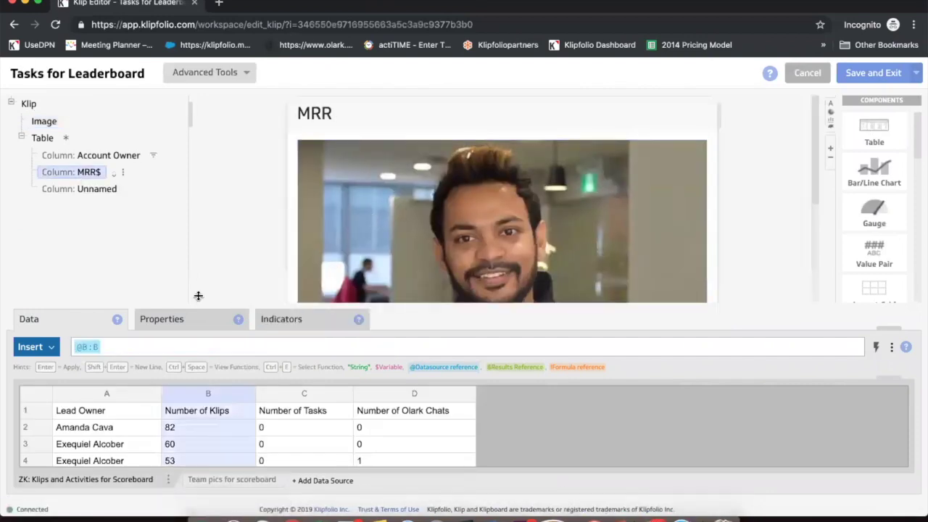
{"action": "left_click", "coordinate": [326, 395]}
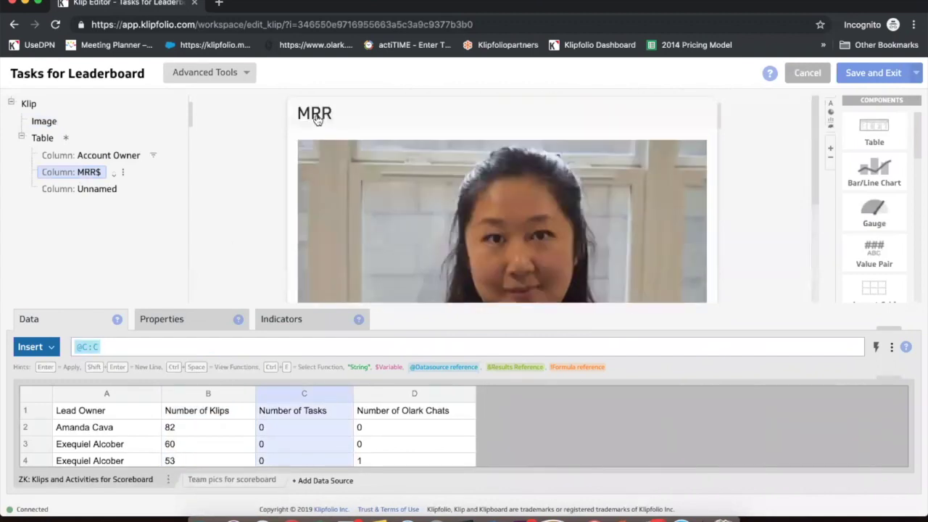
{"action": "left_click", "coordinate": [317, 118]}
{"action": "type", "text": "Ta"}
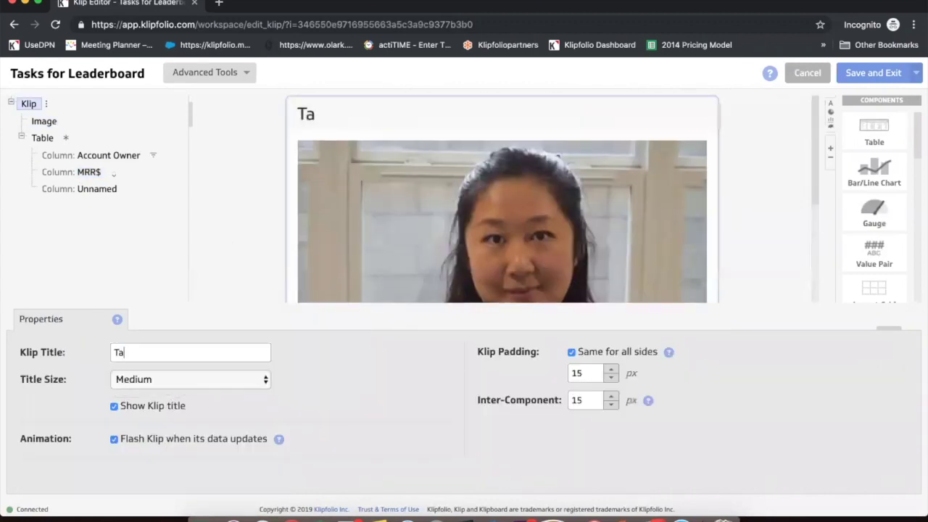
{"action": "type", "text": "sks"}
Save another copy of the Klip named Chats for Leaderboard.
{"action": "left_click", "coordinate": [916, 72]}
{"action": "left_click", "coordinate": [801, 140]}
{"action": "left_click_drag", "start_coordinate": [395, 171], "coordinate": [311, 172]}
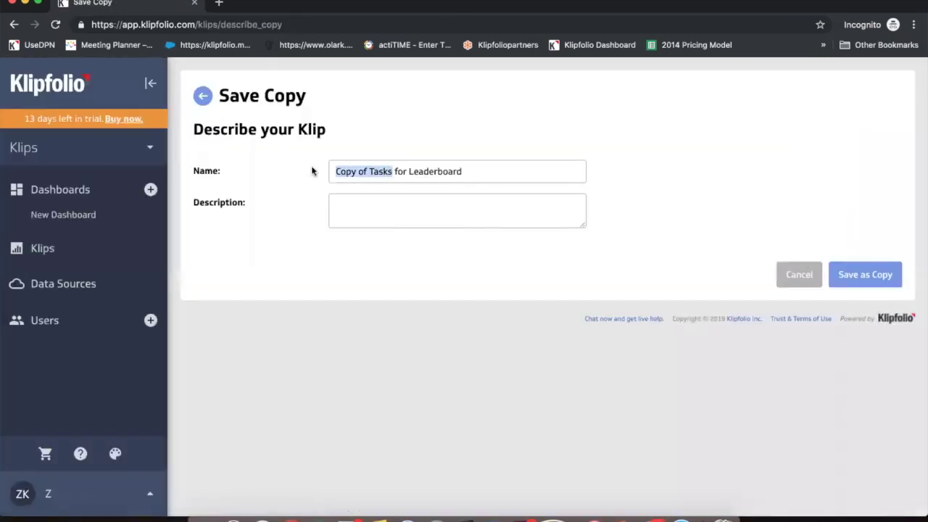
{"action": "type", "text": "Chats"}
{"action": "left_click", "coordinate": [870, 272]}
Edit the copied Klip so its value column uses Number of Olark Chats (column D).
{"action": "left_click", "coordinate": [530, 107]}
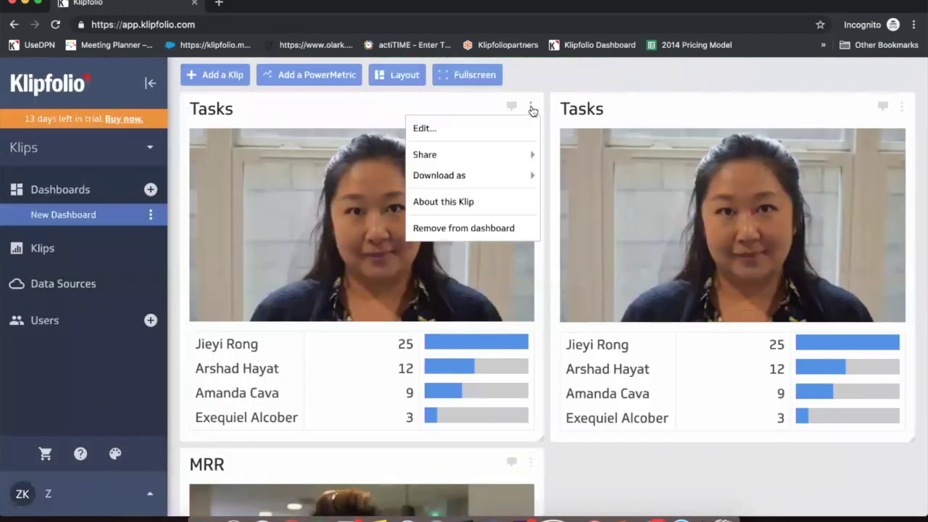
{"action": "left_click", "coordinate": [488, 127]}
{"action": "scroll", "coordinate": [491, 166], "scroll_direction": "down", "scroll_amount": 3}
{"action": "left_click", "coordinate": [487, 226]}
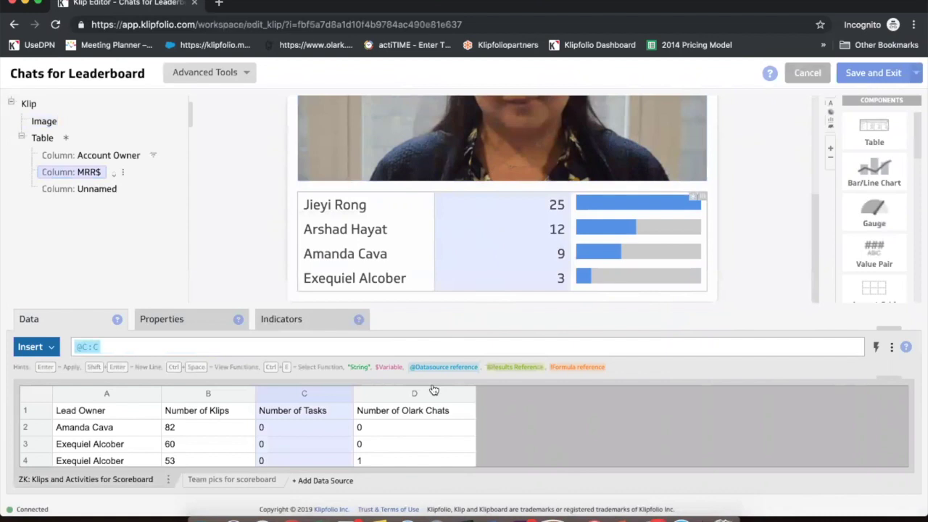
{"action": "left_click", "coordinate": [385, 398]}
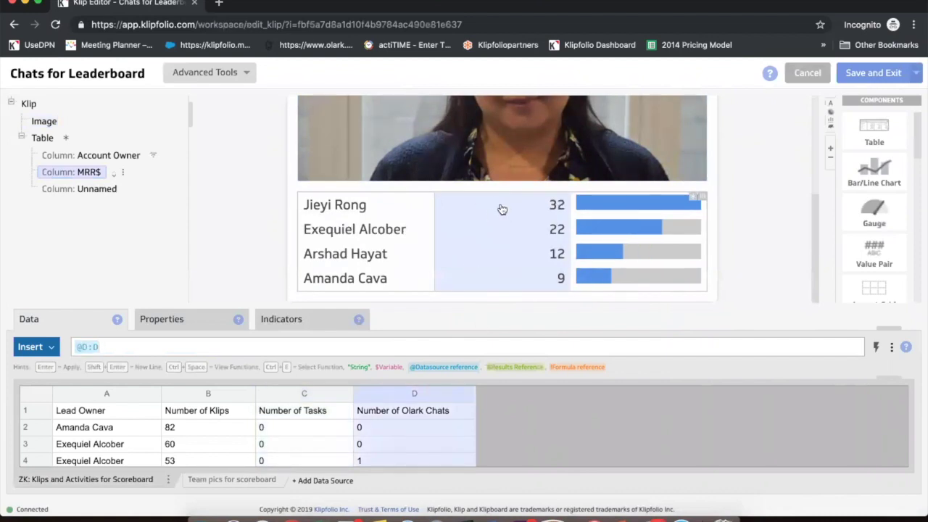
Retitle the Klip 'Chats' and save it to the dashboard.
{"action": "scroll", "coordinate": [502, 209], "scroll_direction": "up", "scroll_amount": 2}
{"action": "scroll", "coordinate": [499, 209], "scroll_direction": "up", "scroll_amount": 2}
{"action": "left_click", "coordinate": [326, 115]}
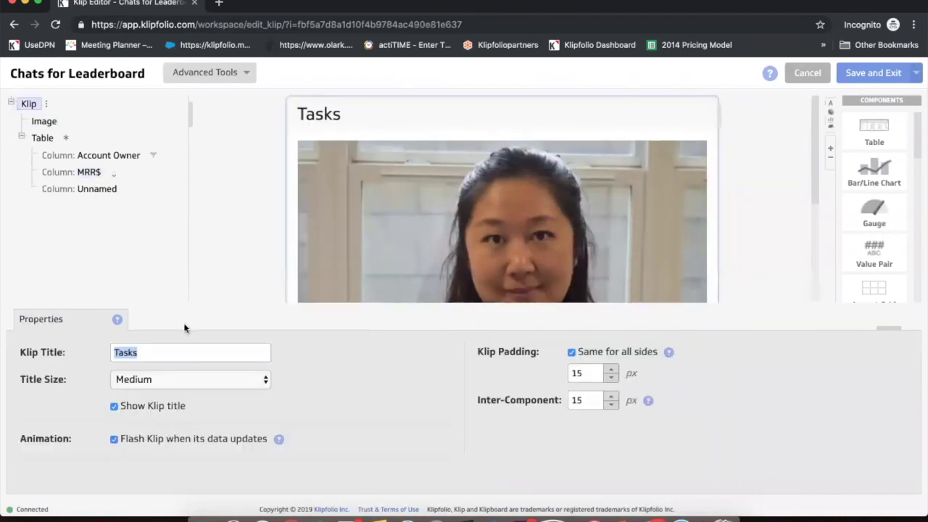
{"action": "type", "text": "Chats"}
{"action": "left_click", "coordinate": [863, 73]}
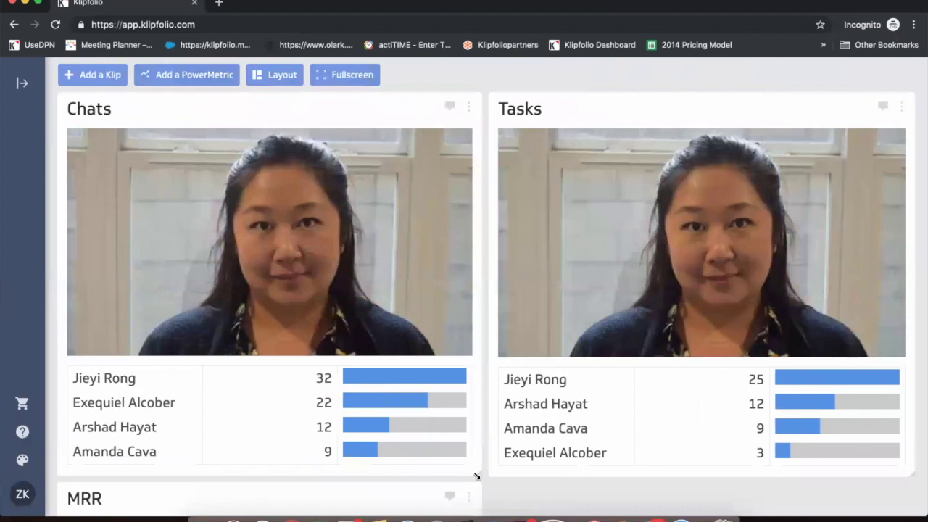
Narrow the Chats and Tasks Klips and arrange MRR, Tasks, Chats left to right in one row.
{"action": "left_click_drag", "start_coordinate": [476, 475], "coordinate": [403, 358]}
{"action": "left_click_drag", "start_coordinate": [895, 459], "coordinate": [795, 443]}
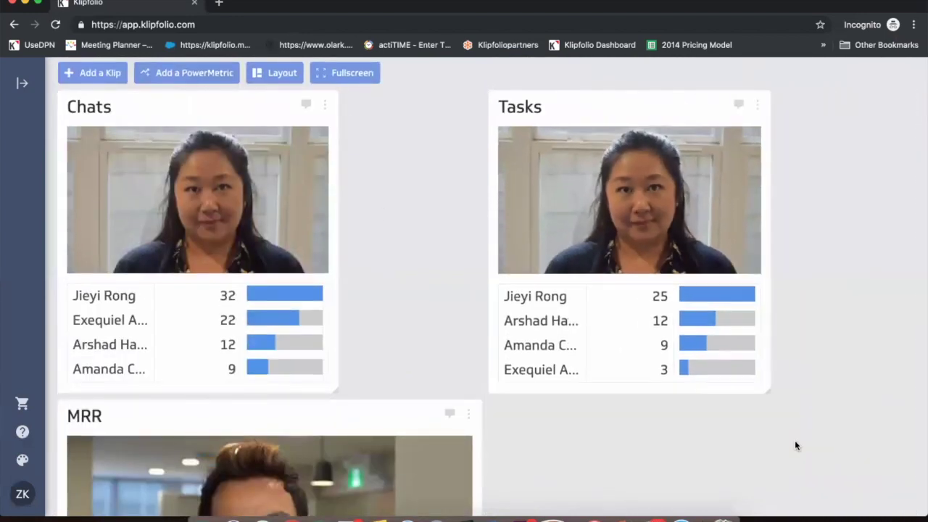
{"action": "left_click_drag", "start_coordinate": [631, 96], "coordinate": [780, 101]}
{"action": "left_click_drag", "start_coordinate": [262, 99], "coordinate": [603, 116]}
{"action": "left_click_drag", "start_coordinate": [477, 472], "coordinate": [441, 306]}
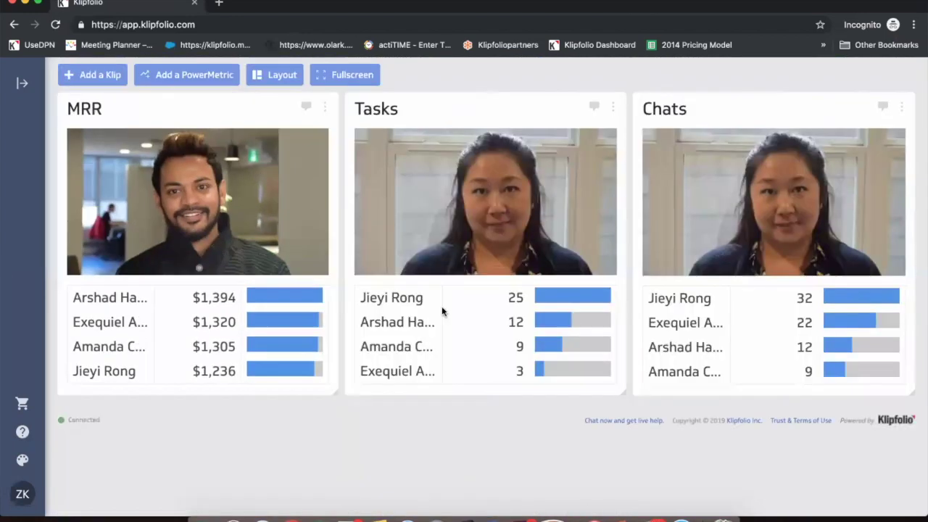
{"action": "left_click", "coordinate": [274, 75]}
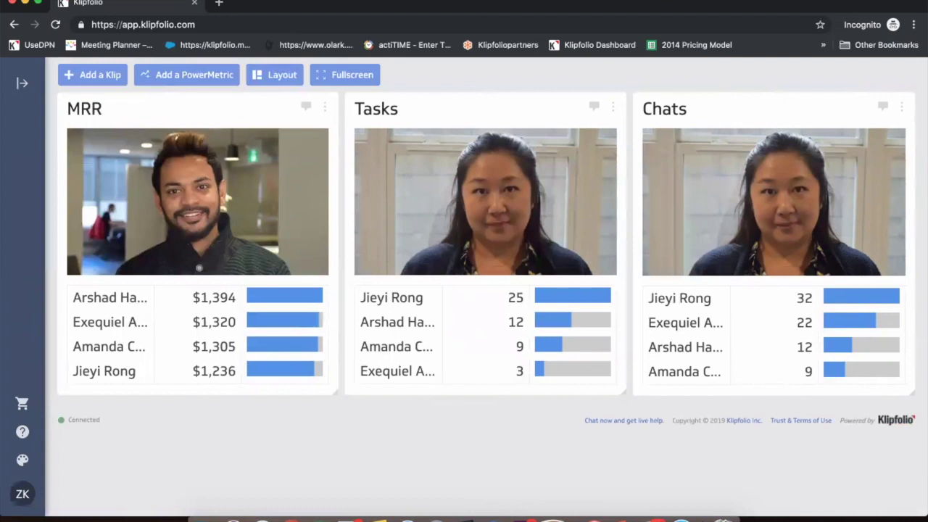